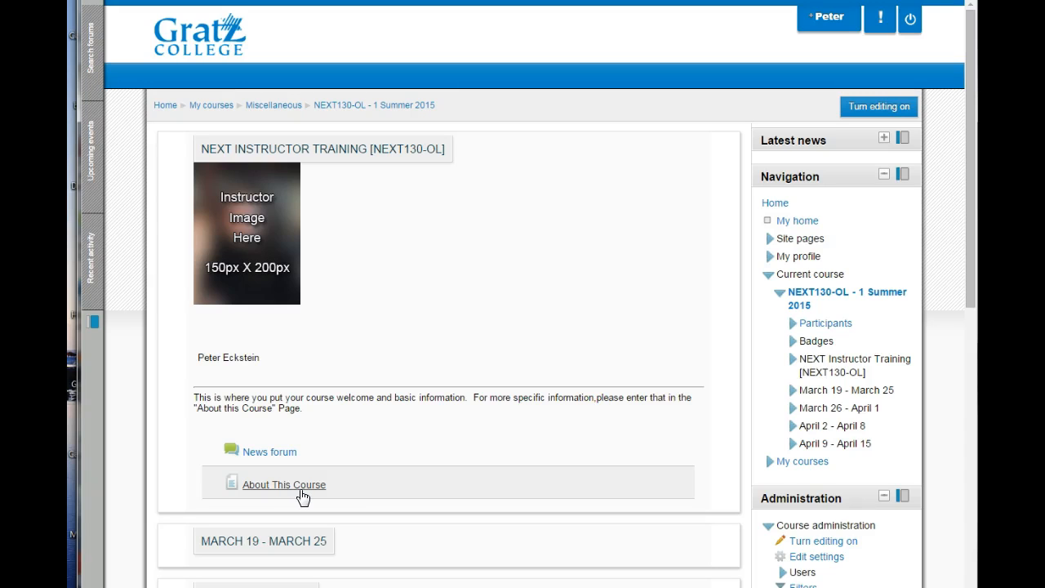
Turn on course editing and open the summary of the NEXT Instructor Training section for editing.
click(863, 113)
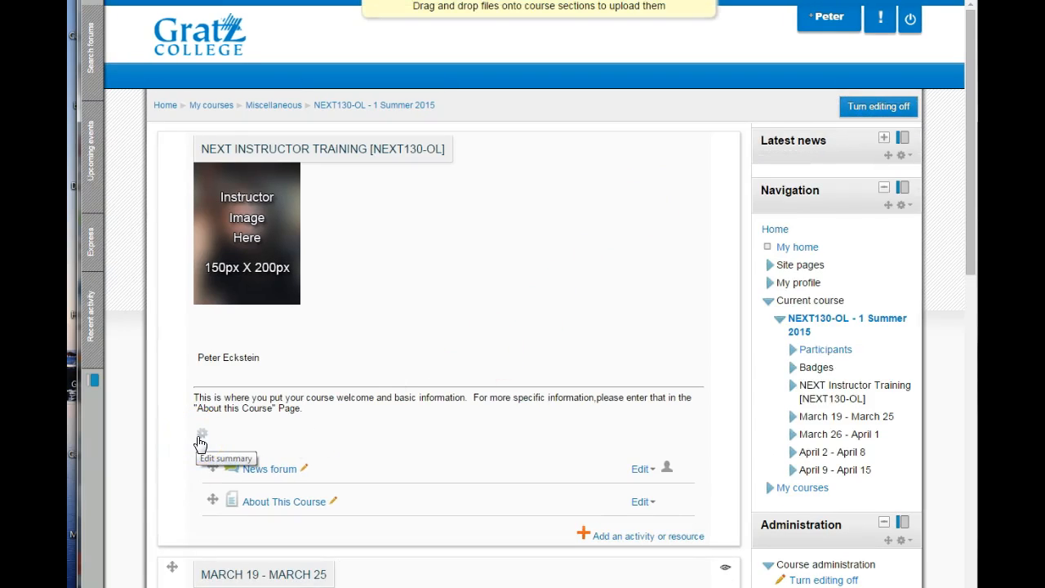
scroll(200, 443, down, 1)
scroll(215, 367, down, 1)
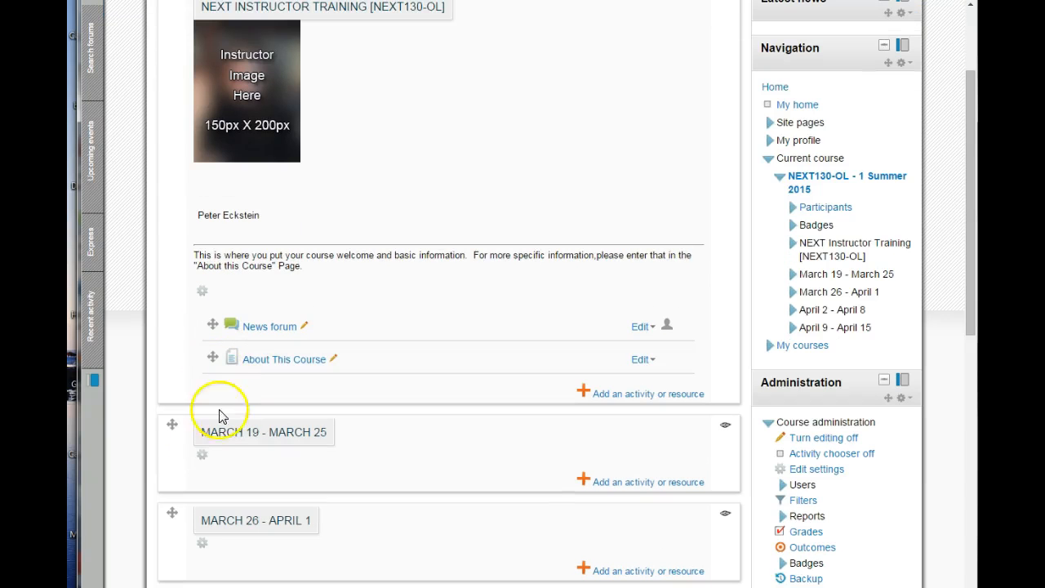
scroll(208, 453, down, 2)
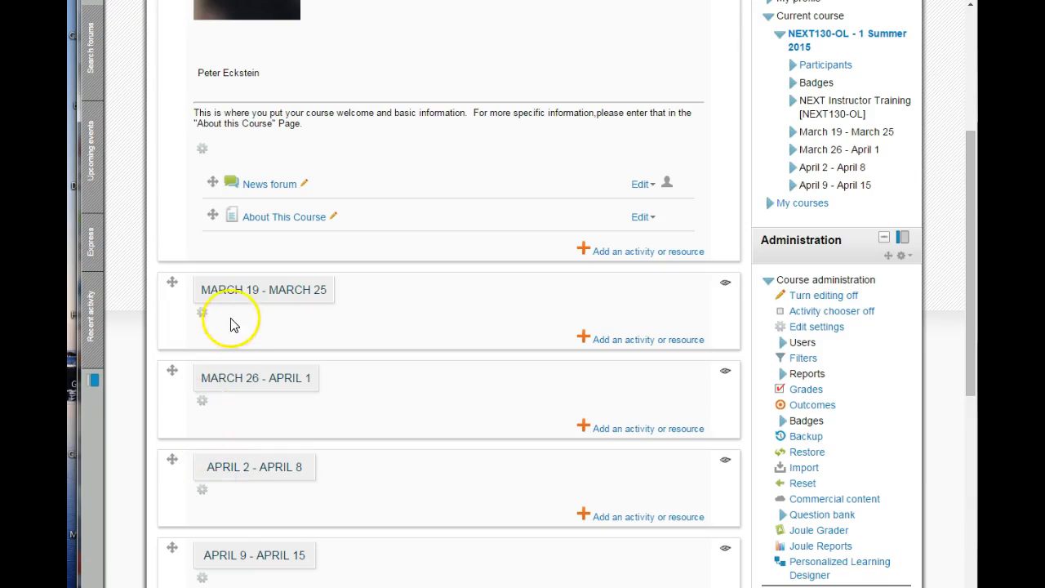
scroll(231, 325, up, 2)
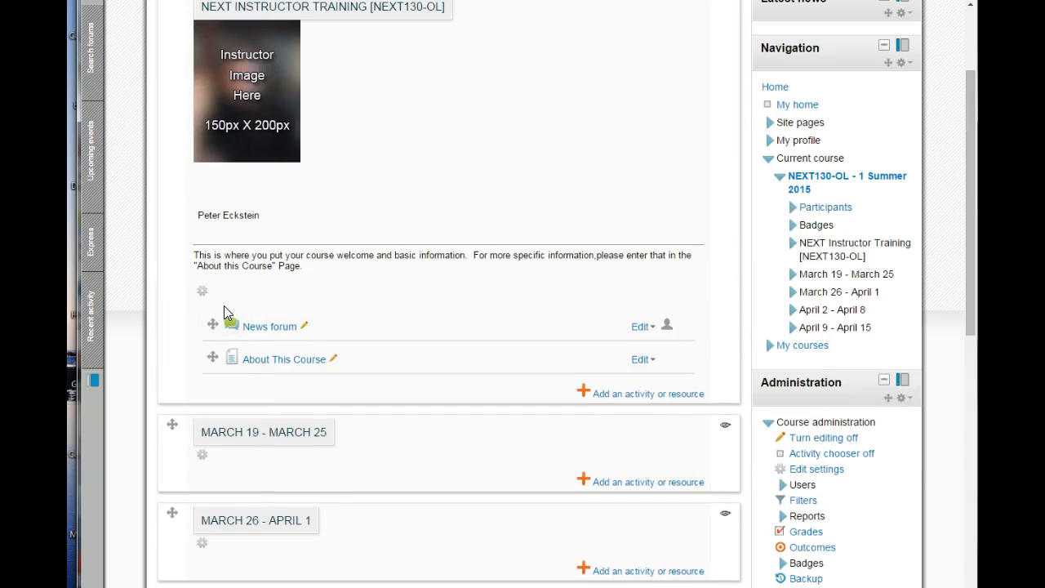
click(204, 293)
click(204, 294)
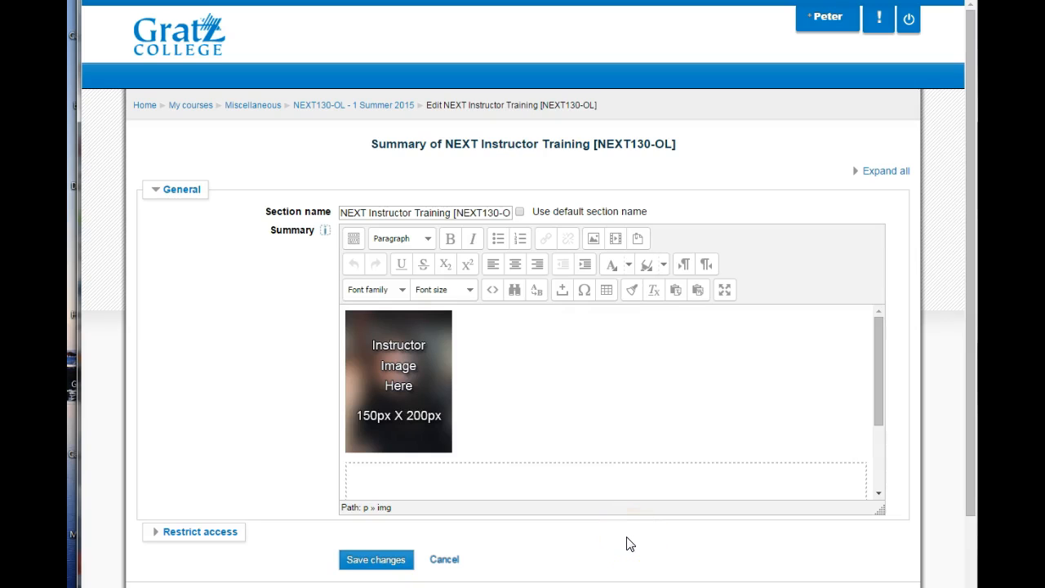
Show the full set of editor tools, enlarge the summary editor and switch it to full screen mode.
click(352, 239)
click(352, 240)
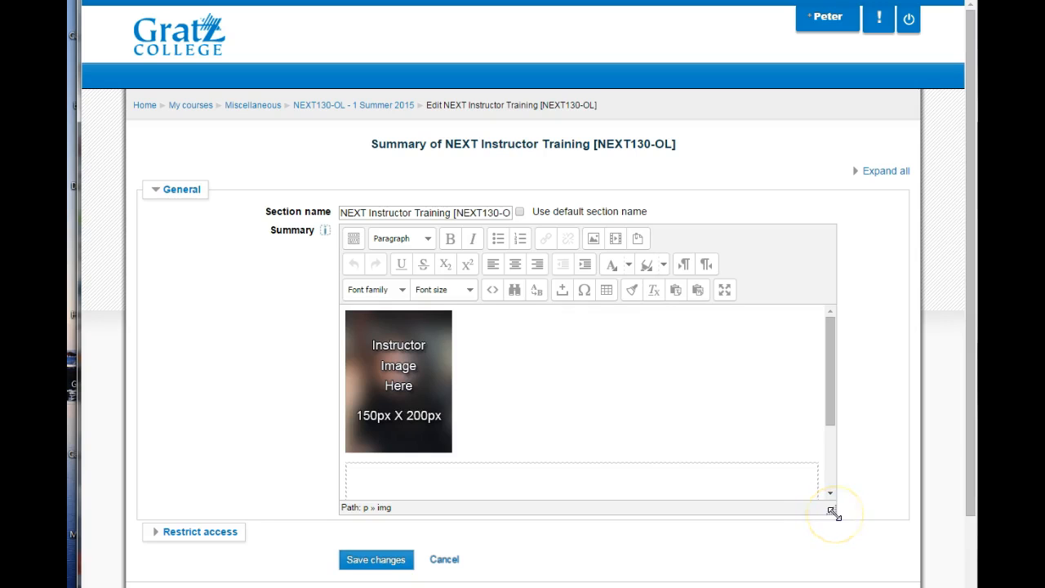
drag(832, 512, 872, 586)
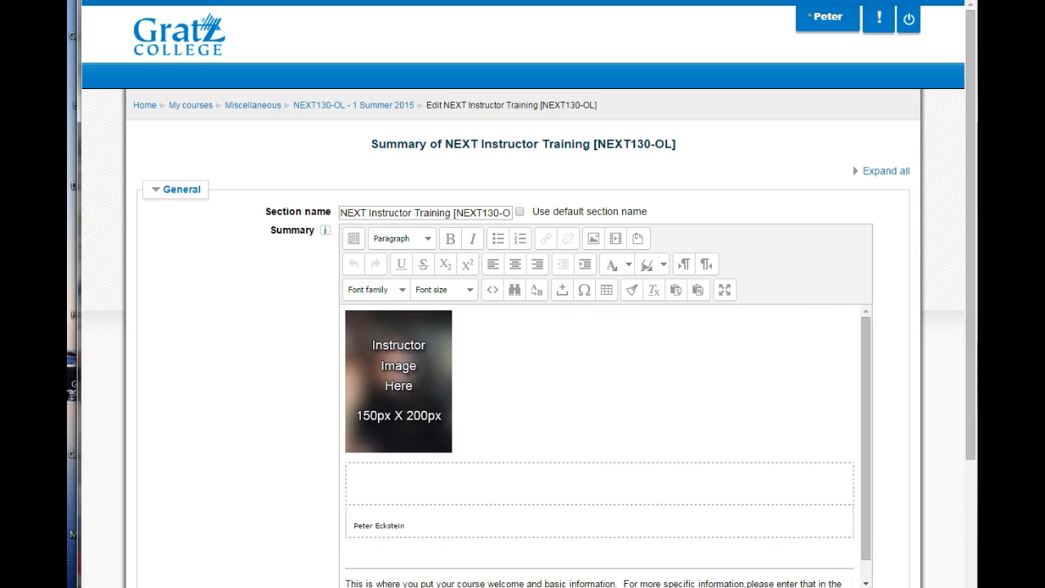
click(725, 292)
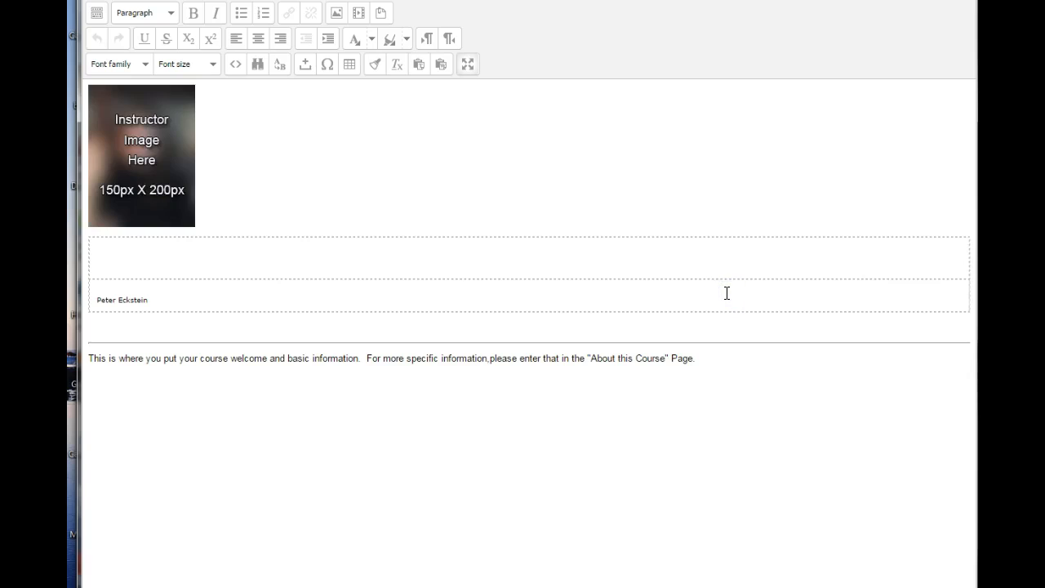
Delete the placeholder instructor image from the summary.
click(825, 422)
click(165, 214)
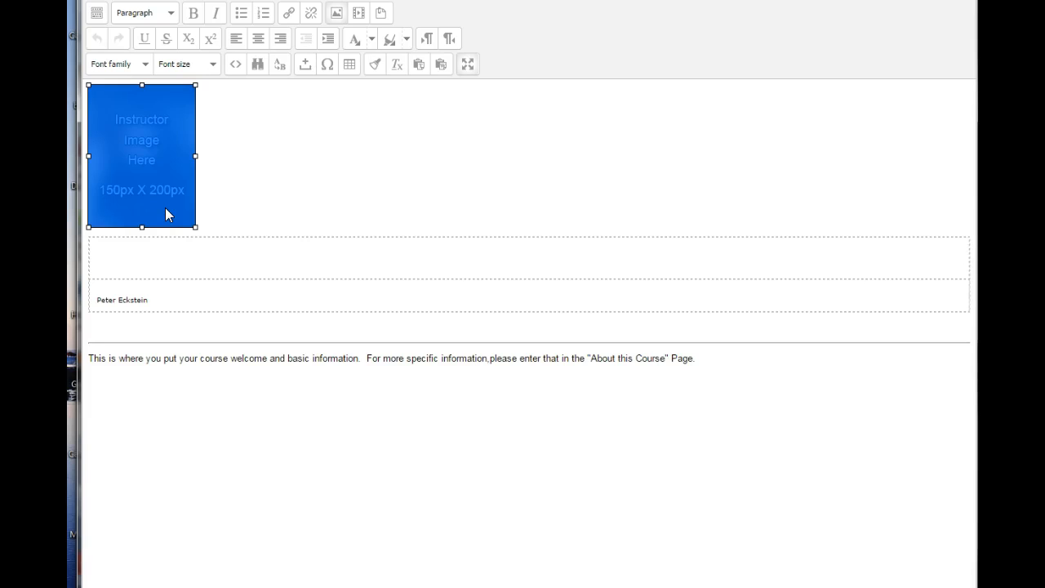
key(Delete)
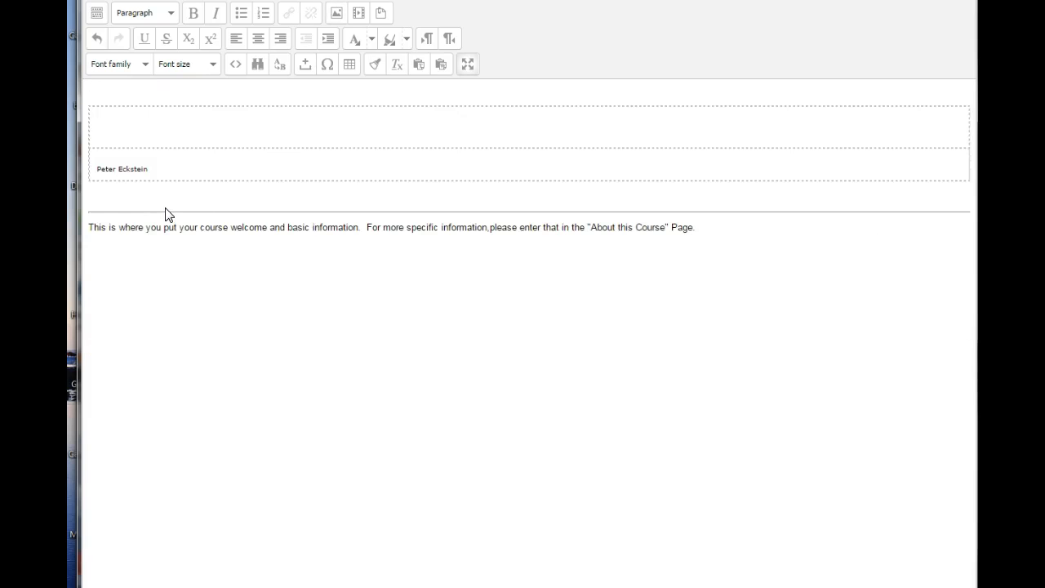
Upload headshot 2014 closeup.jpg as the new image for the summary.
click(338, 16)
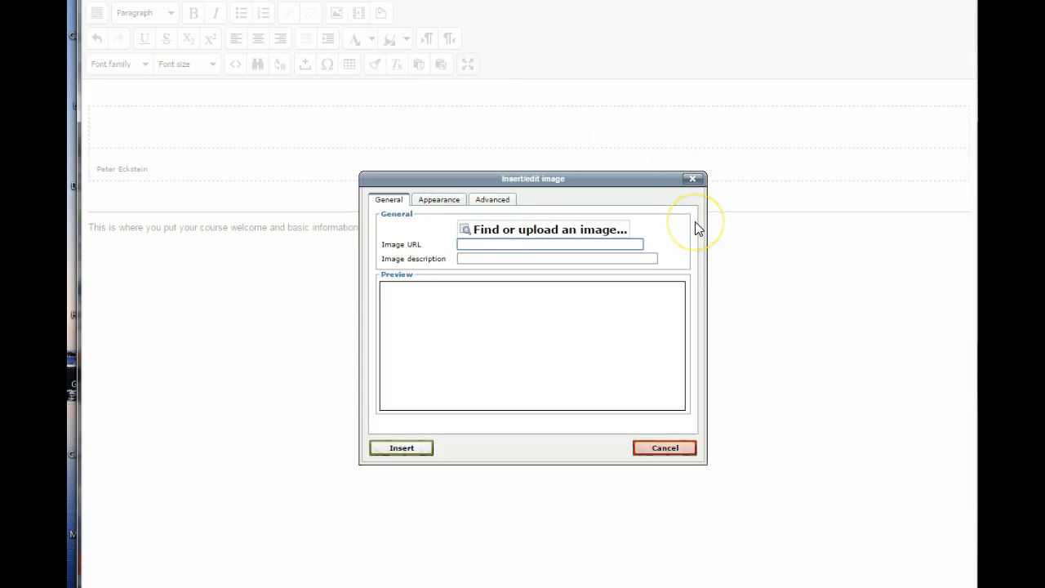
click(562, 232)
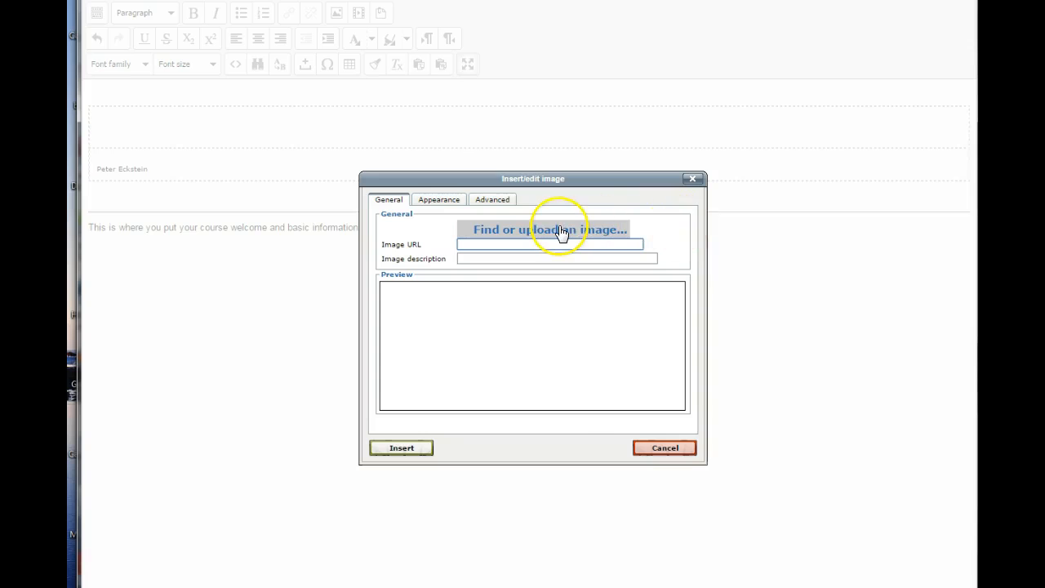
click(560, 230)
click(484, 369)
click(378, 448)
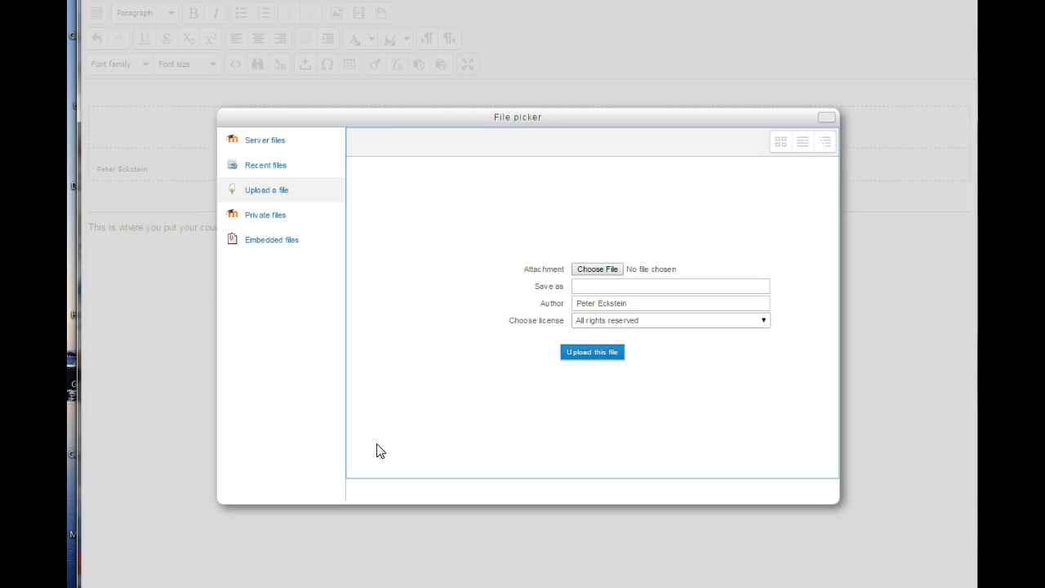
click(269, 196)
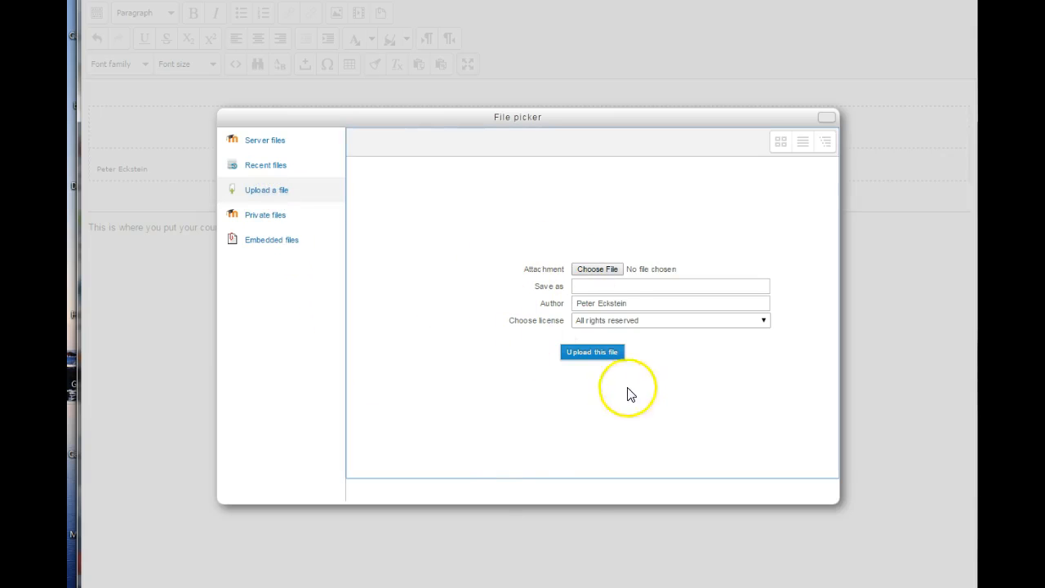
click(596, 272)
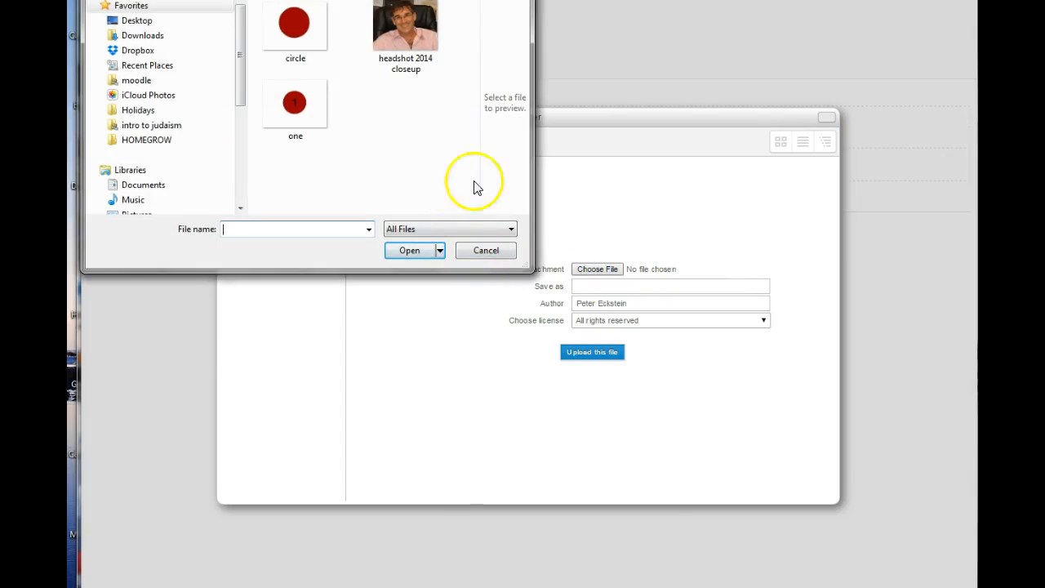
click(406, 32)
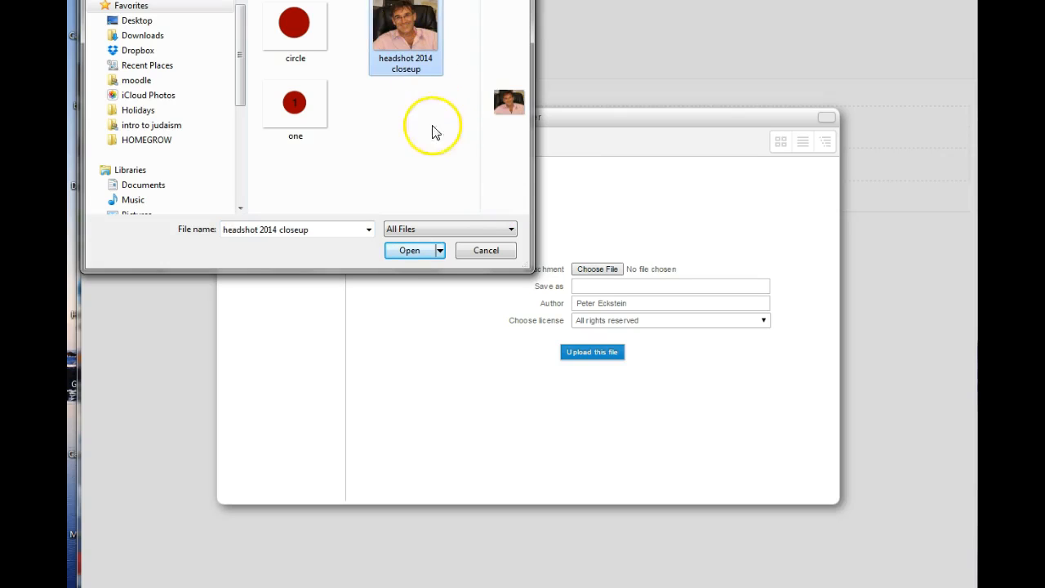
click(409, 250)
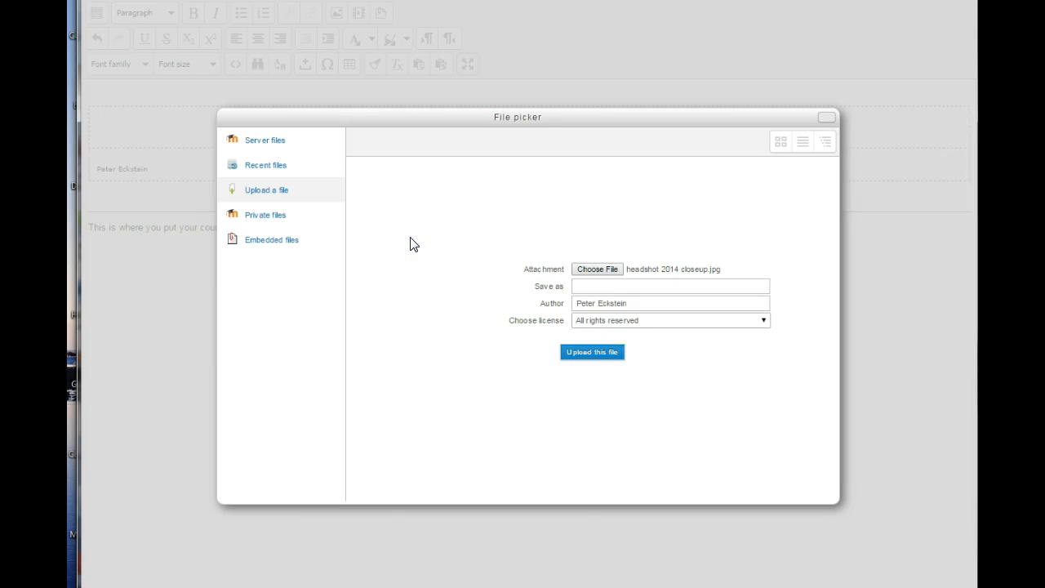
click(606, 356)
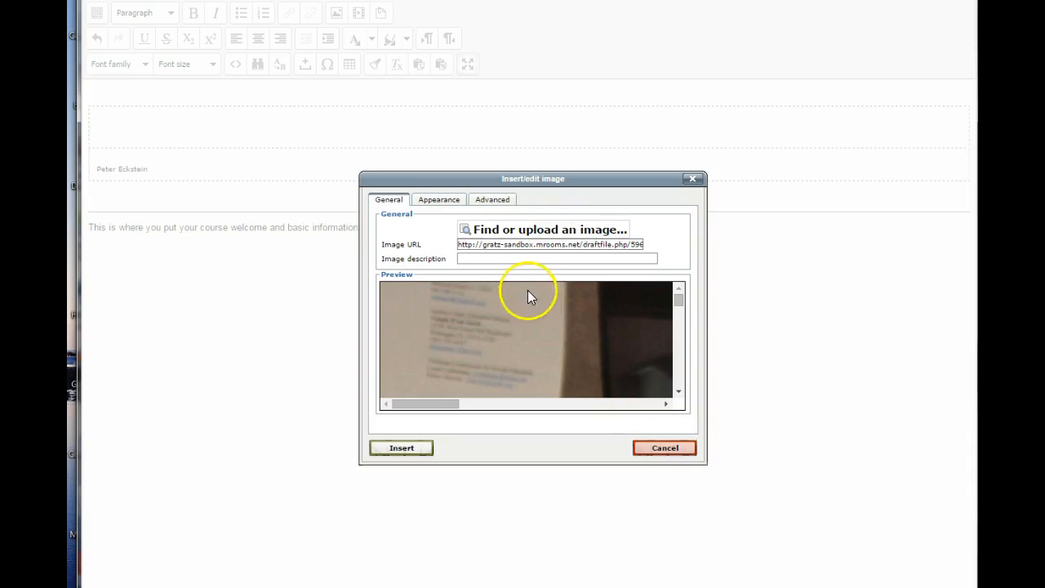
Enter the instructor's full name followed by "picture" as the image description.
mouse_move(678, 298)
mouse_down()
mouse_move(679, 329)
mouse_move(678, 294)
mouse_up()
click(486, 259)
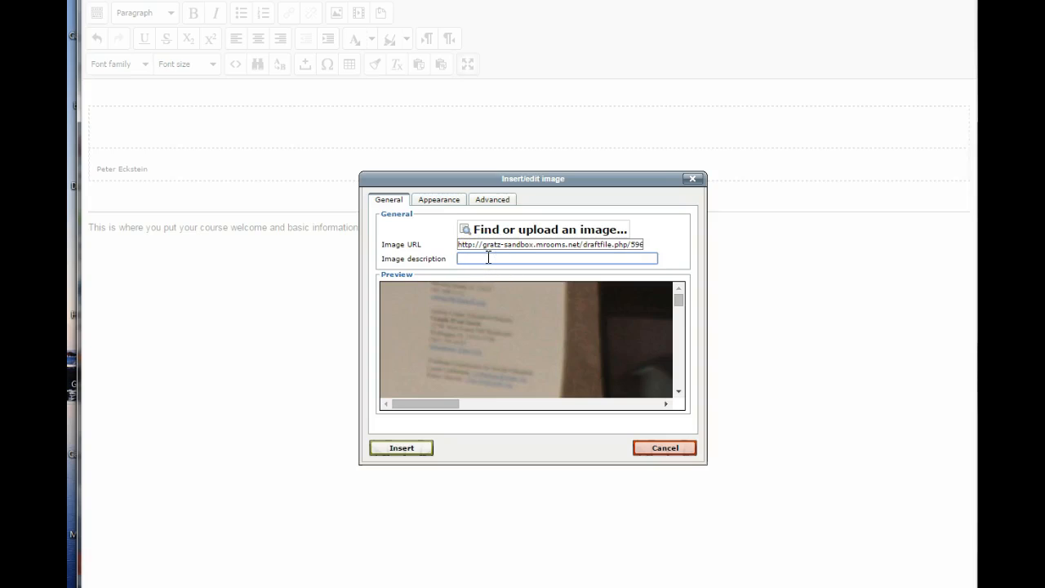
click(694, 389)
click(686, 378)
click(684, 378)
click(577, 351)
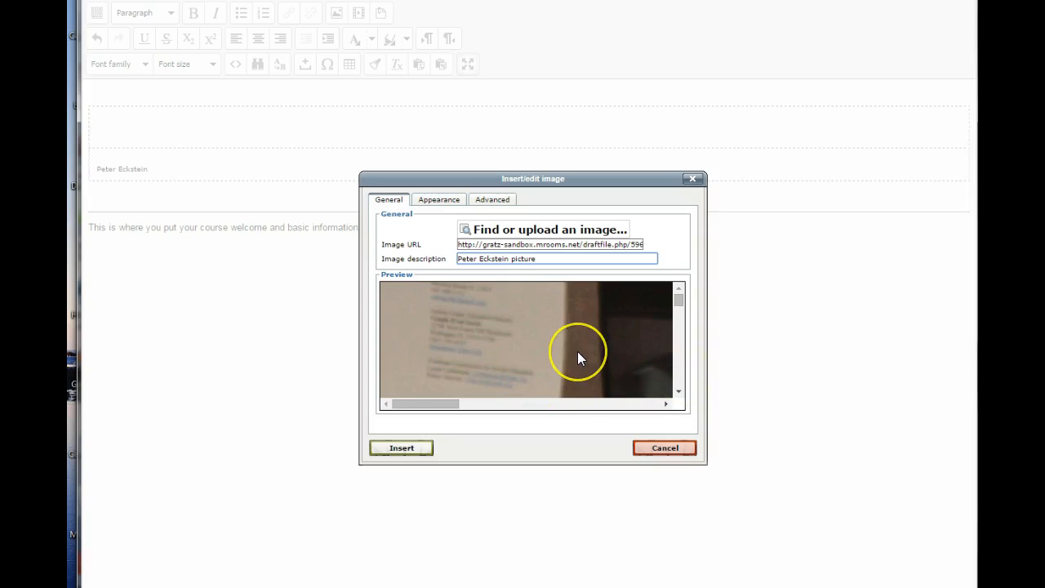
Set the image dimensions to 150 x 120 px.
click(436, 202)
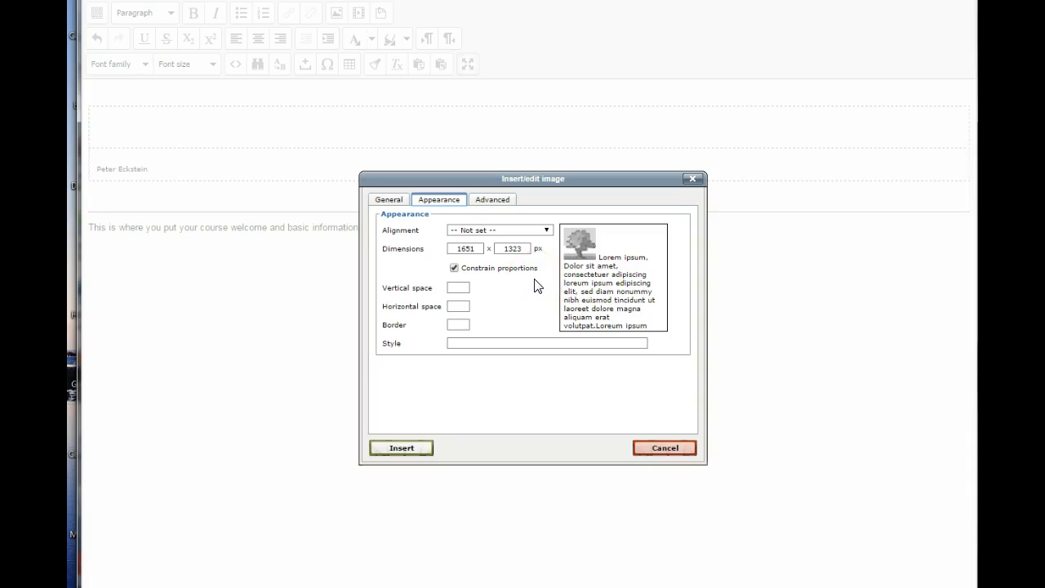
click(482, 248)
drag(481, 248, 419, 247)
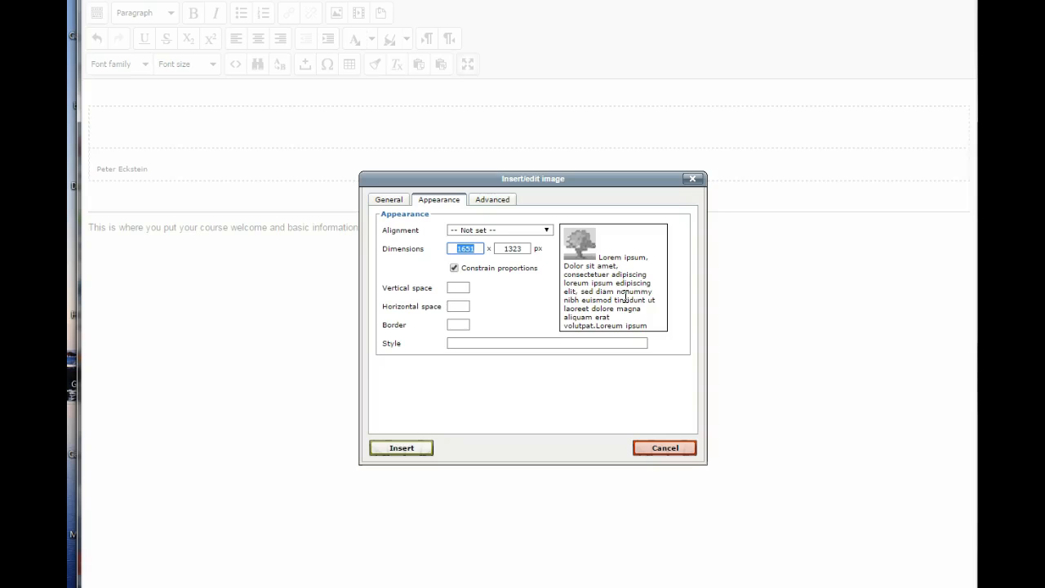
text(150)
double_click(518, 247)
text(120)
Try the Left alignment for the image and return the alignment to Not set.
click(548, 231)
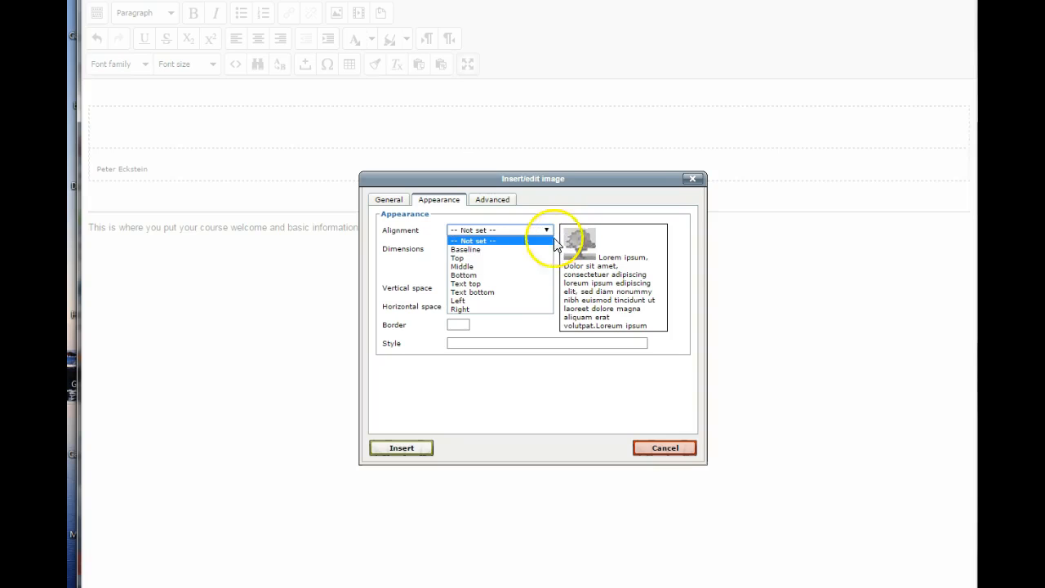
click(479, 300)
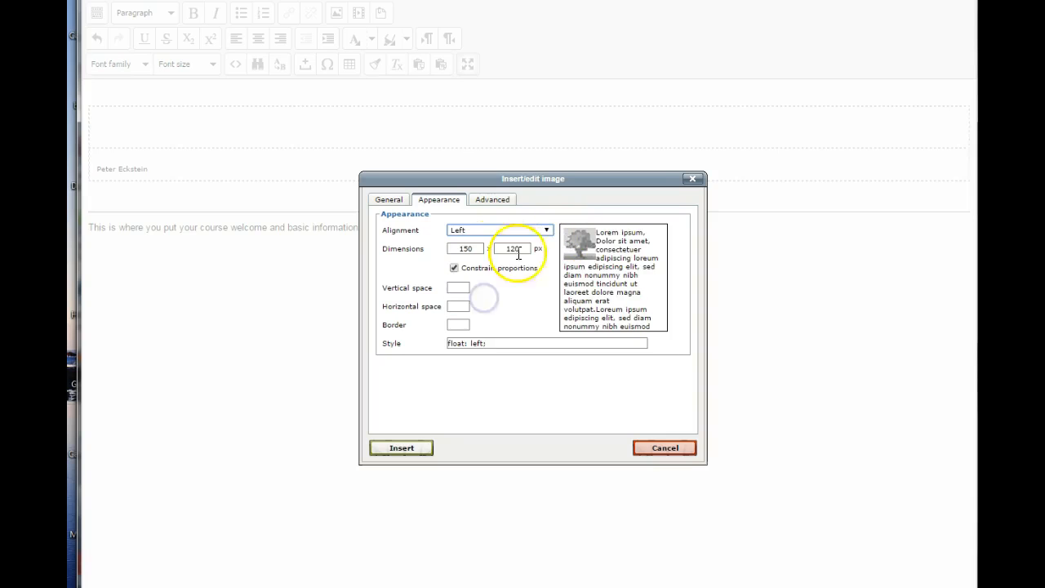
click(546, 230)
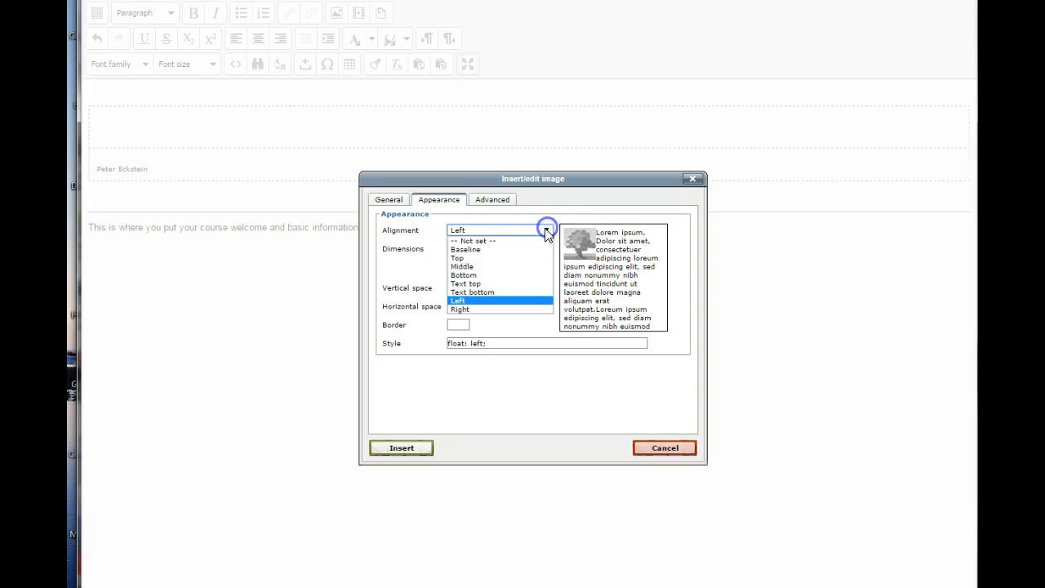
click(501, 241)
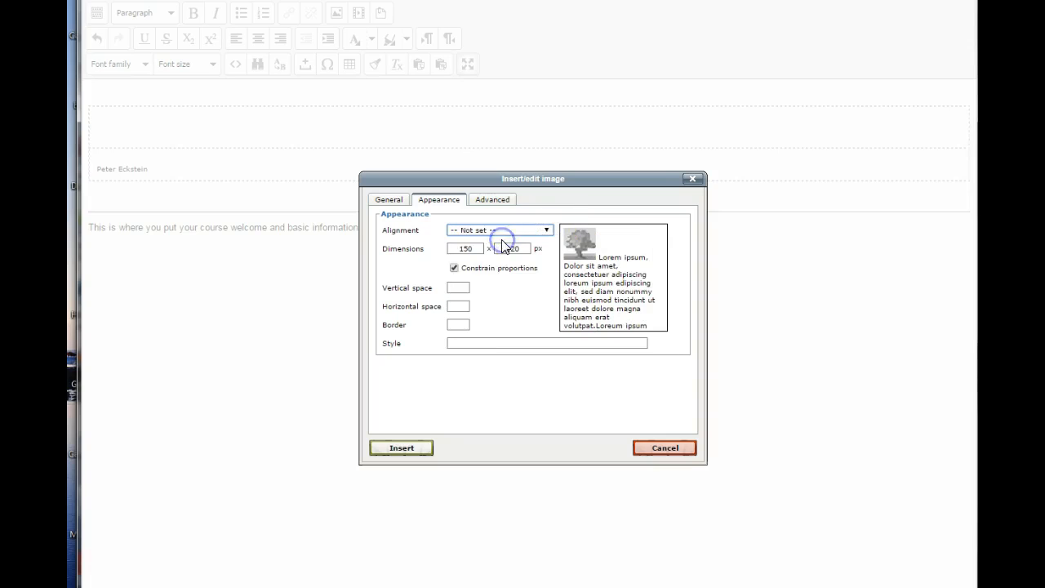
Set the image's vertical space to 5, horizontal space to 10 and border to 5.
click(460, 287)
text(5)
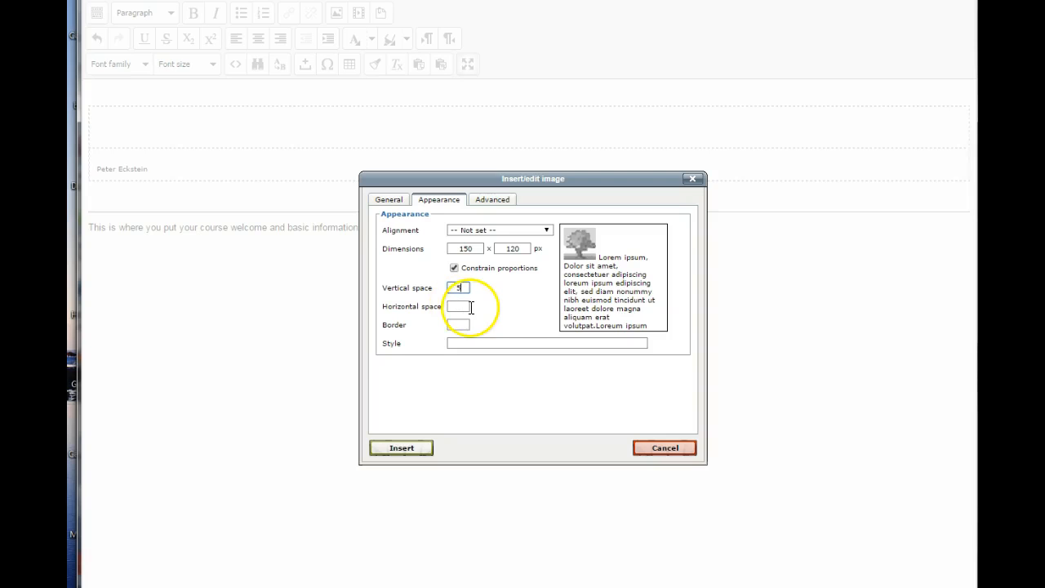
click(458, 305)
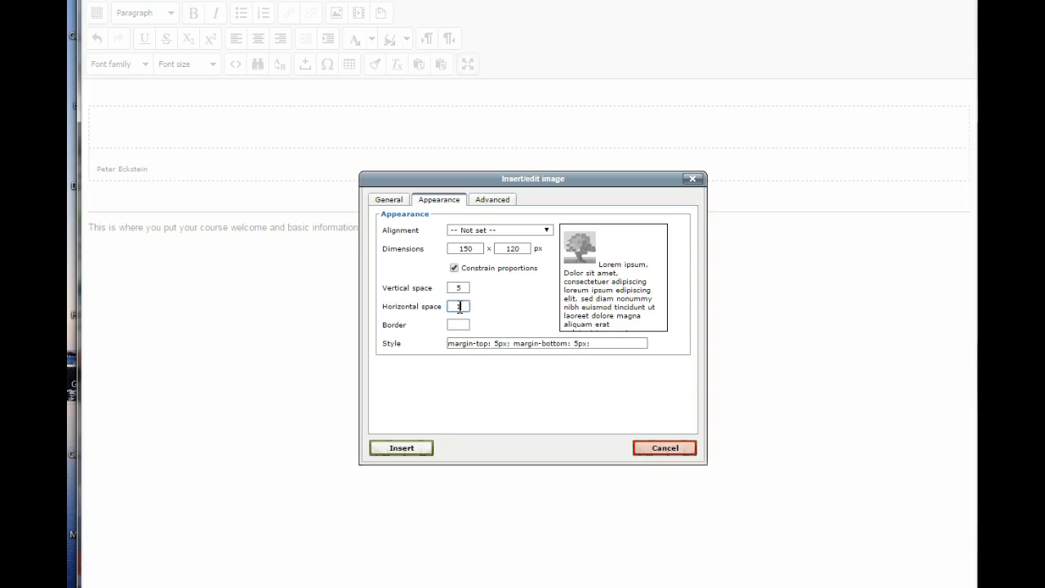
click(495, 314)
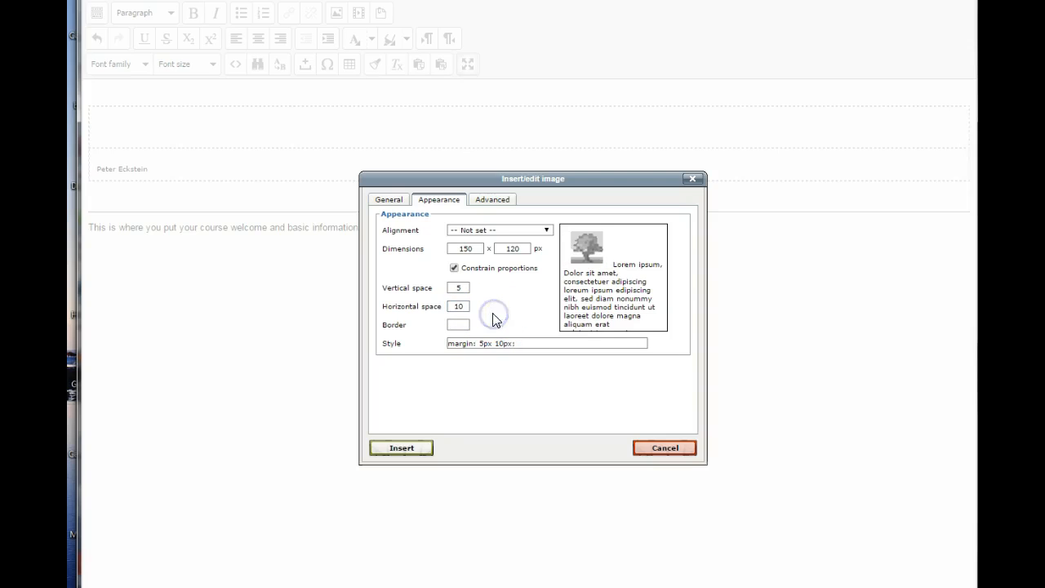
click(465, 323)
text(5)
click(506, 268)
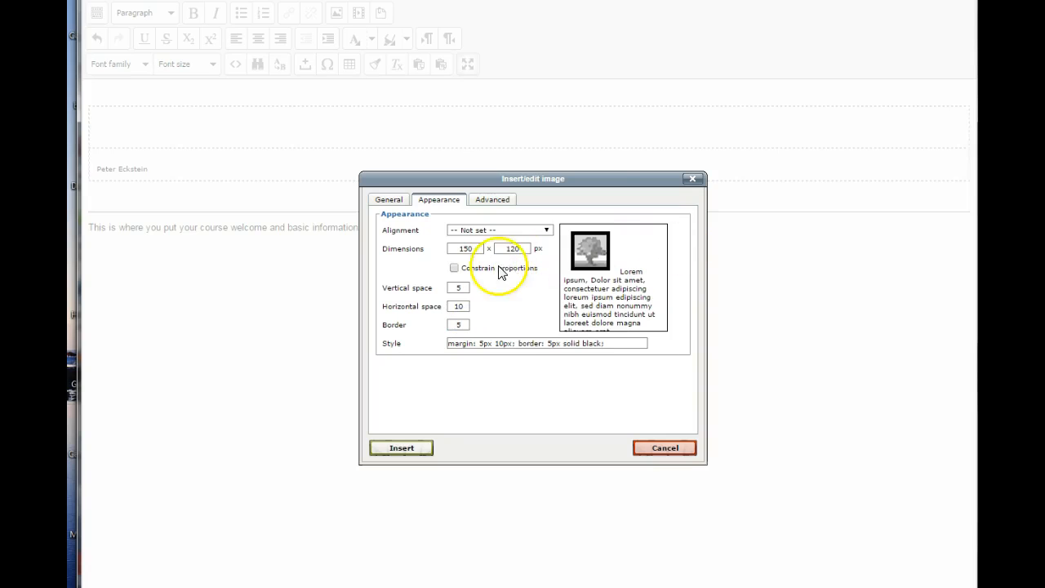
Clear the image's vertical and horizontal space values and re-enable Constrain proportions.
click(456, 287)
key(BackSpace)
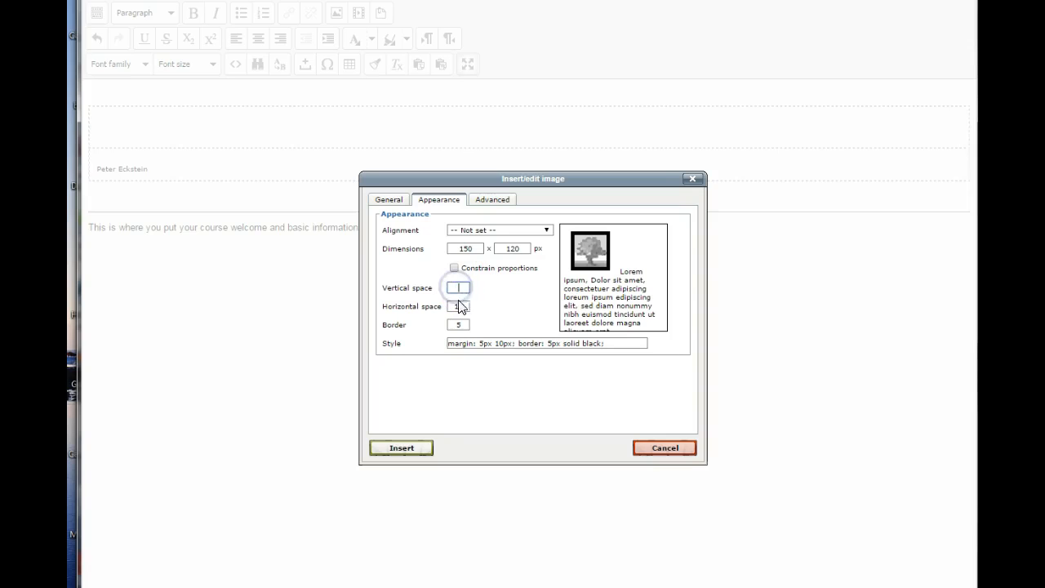
drag(465, 306, 444, 307)
key(BackSpace)
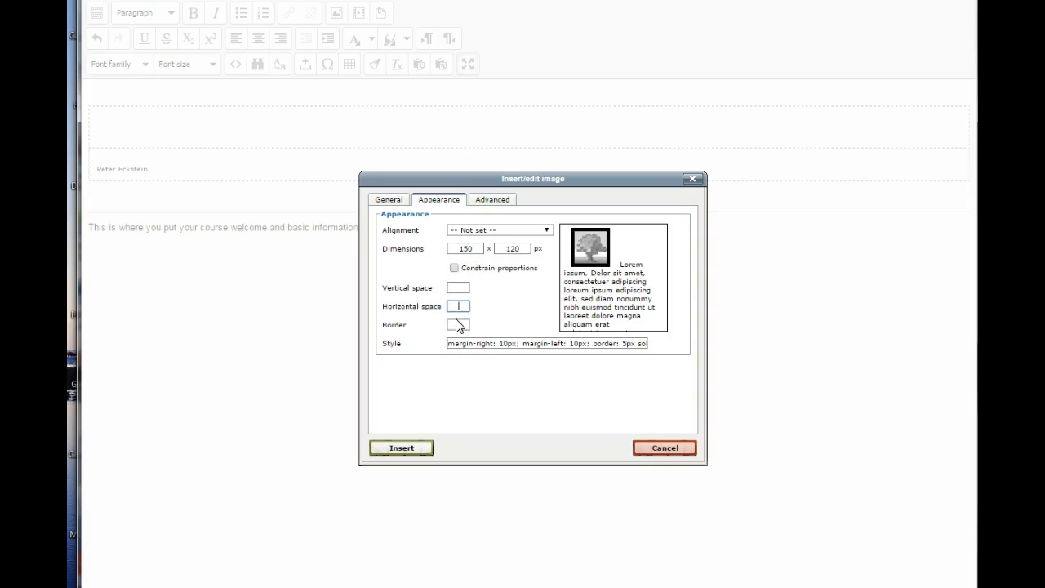
click(457, 322)
click(506, 315)
click(454, 268)
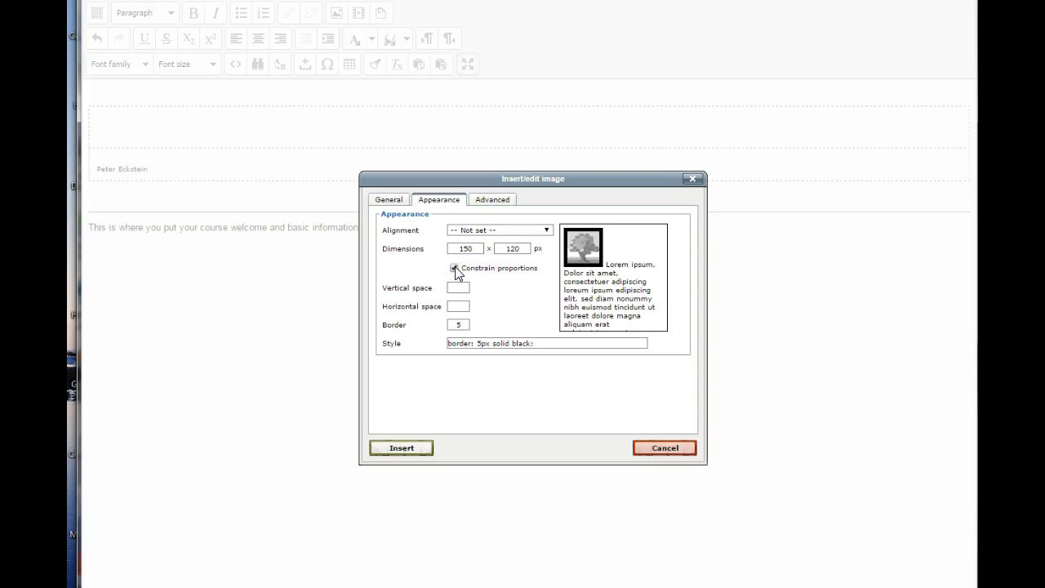
click(503, 307)
Review the image's advanced, appearance and general settings and insert the headshot into the course summary.
click(496, 204)
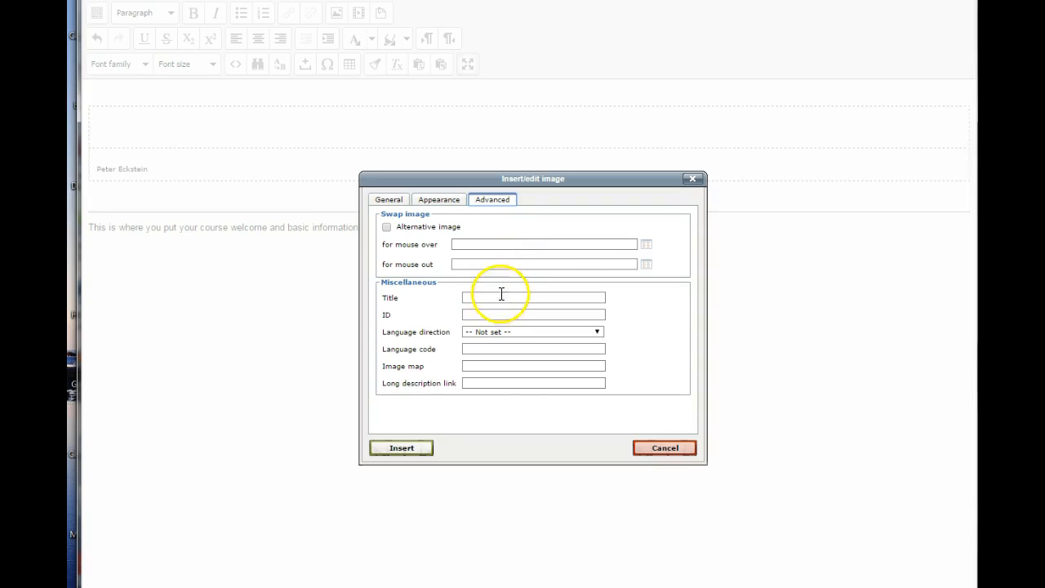
click(441, 203)
click(395, 201)
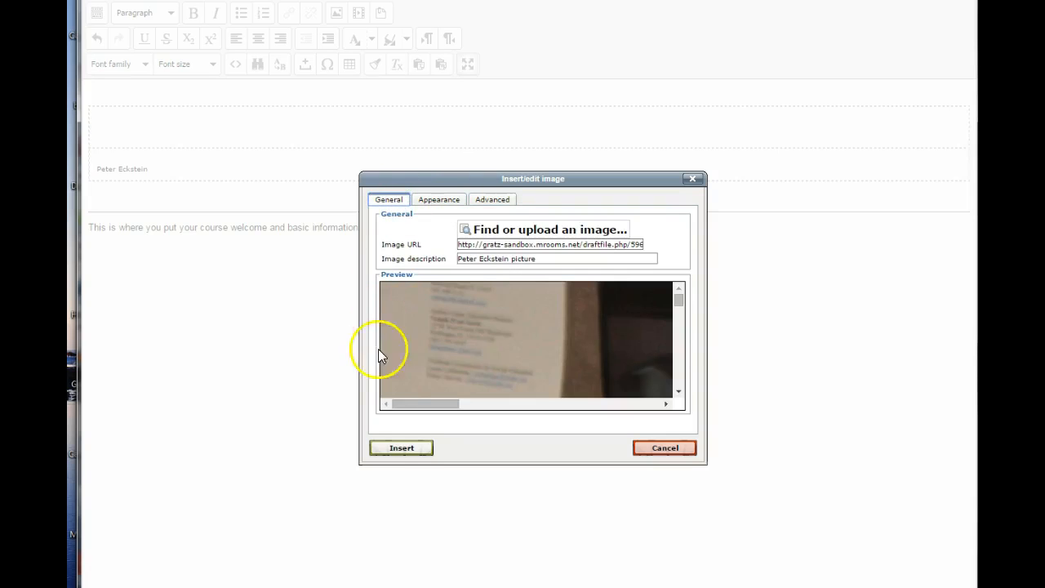
click(402, 448)
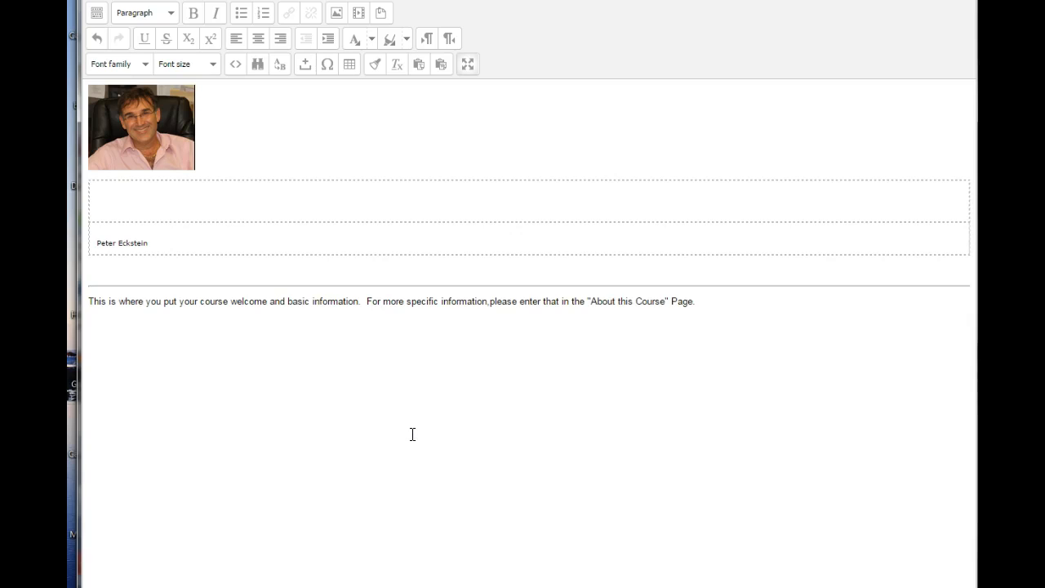
Exit the summary editor's full-screen mode and save the changes to the course section summary.
click(469, 68)
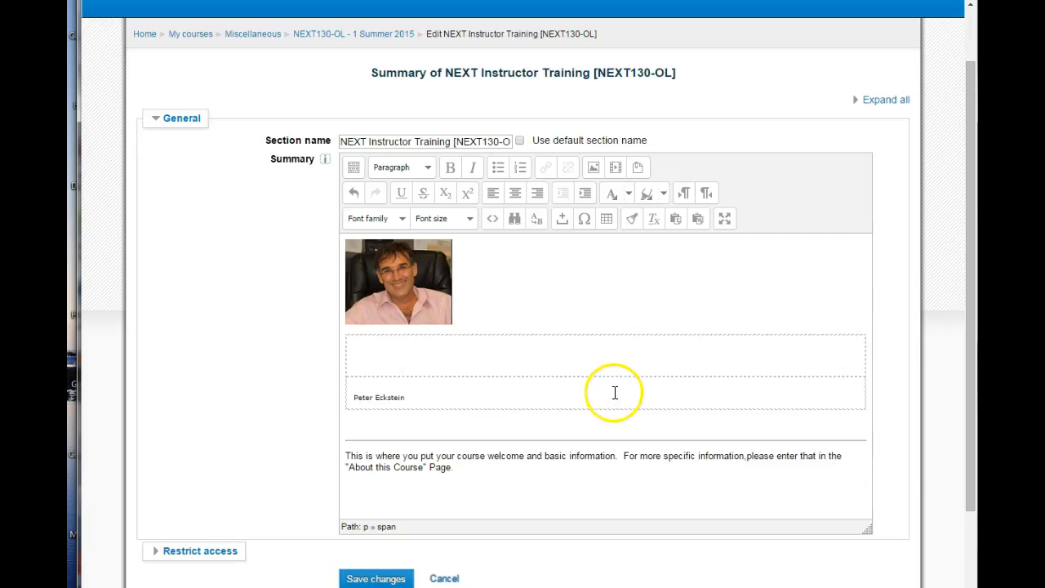
scroll(615, 393, down, 3)
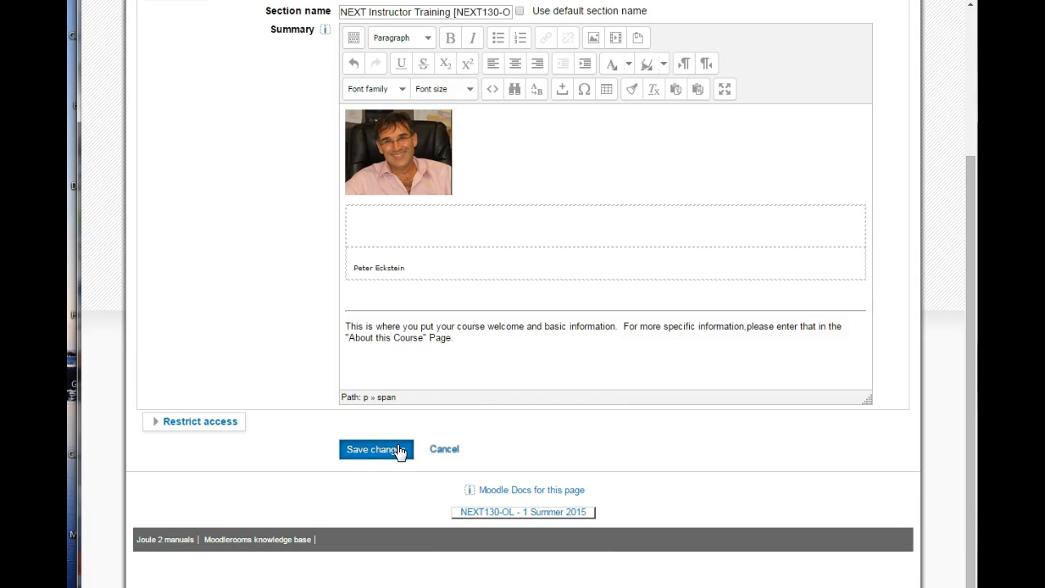
click(399, 449)
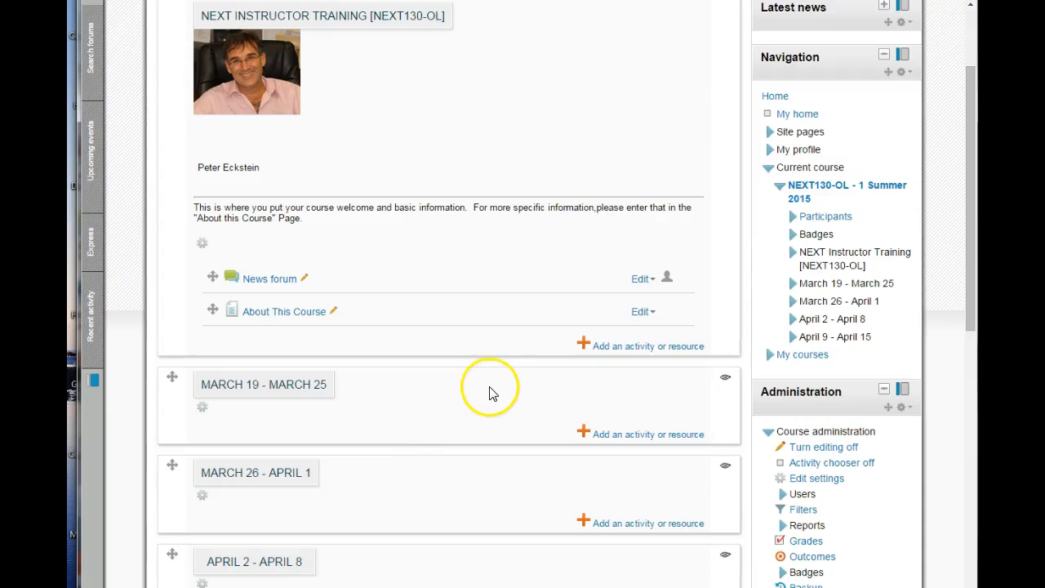
scroll(490, 380, up, 3)
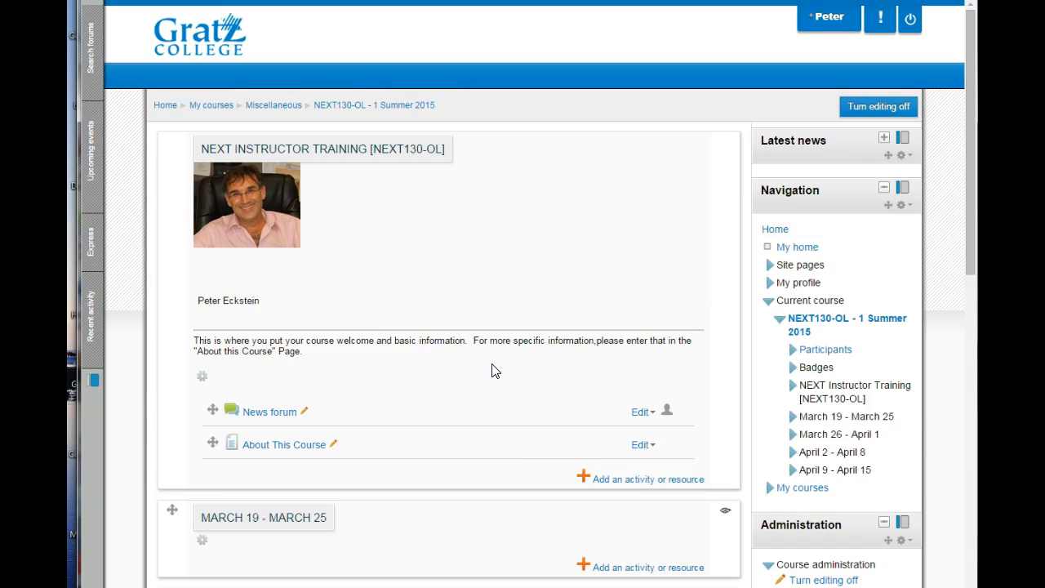
scroll(493, 370, down, 3)
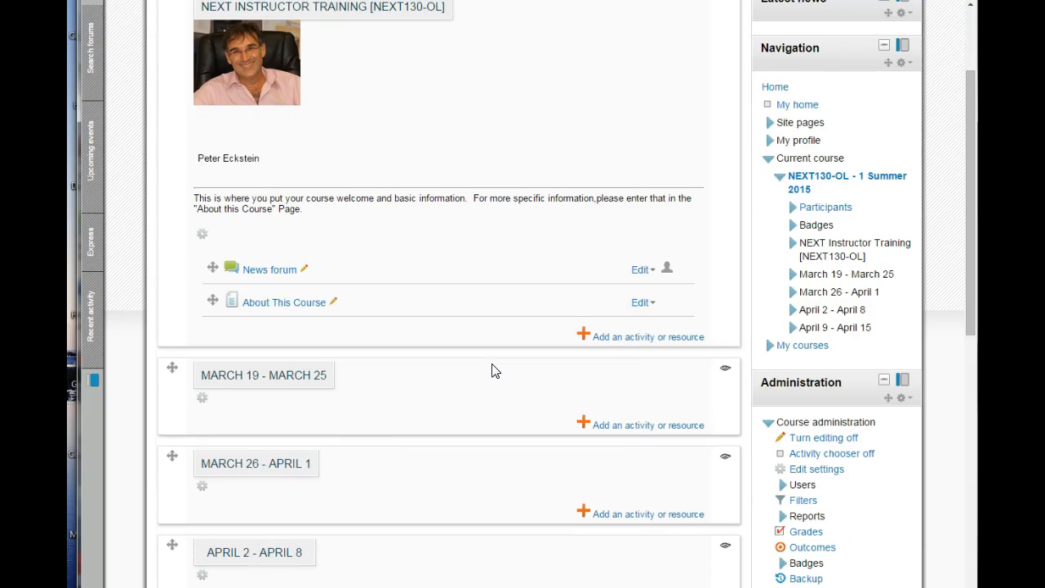
click(474, 412)
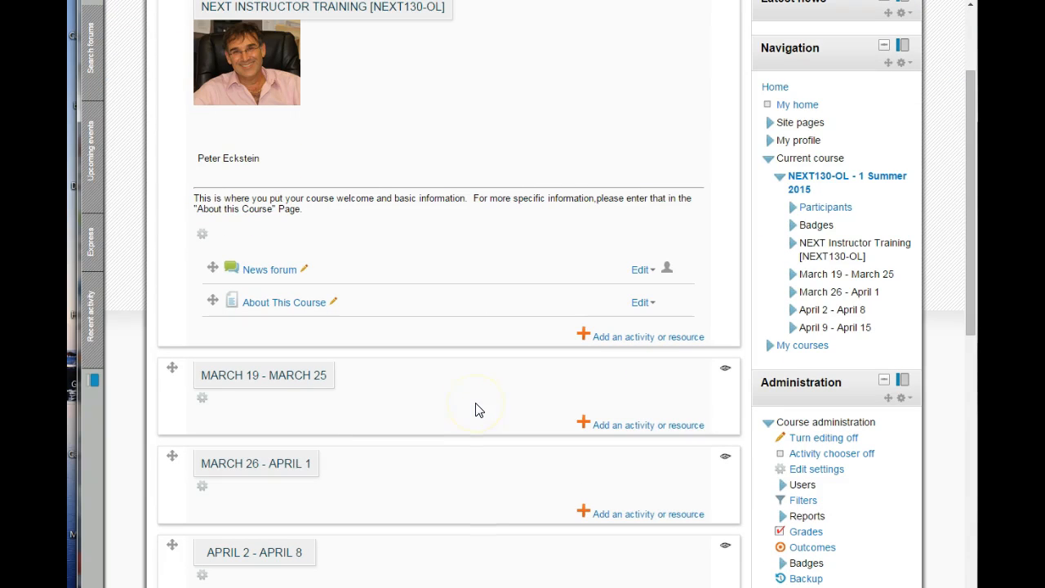